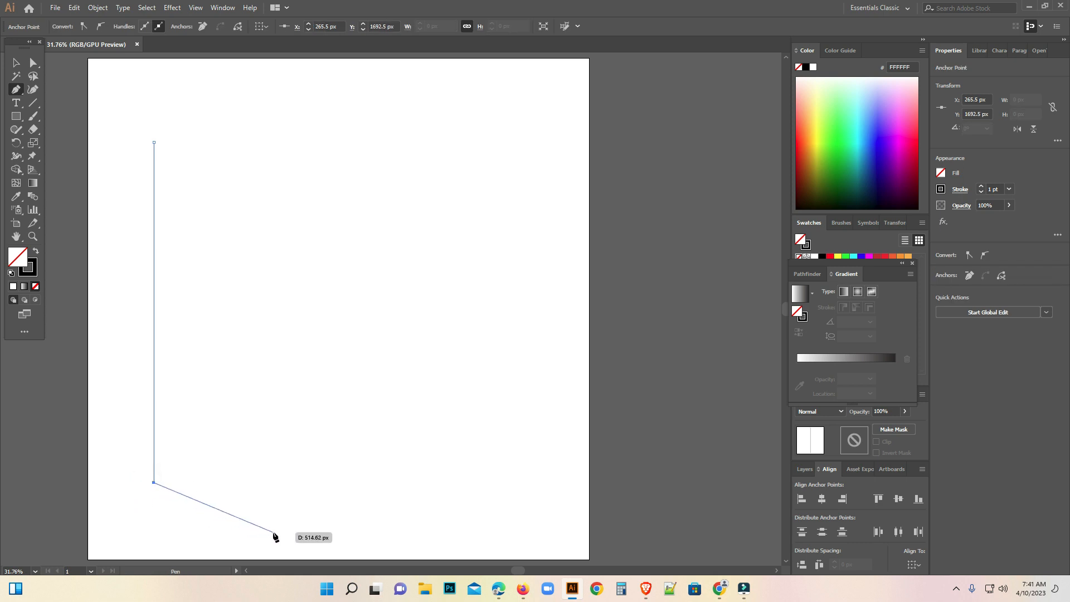
Duplicate the vertical line sideways at even spacing of about 71 px until there are ten parallel lines.
click(16, 63)
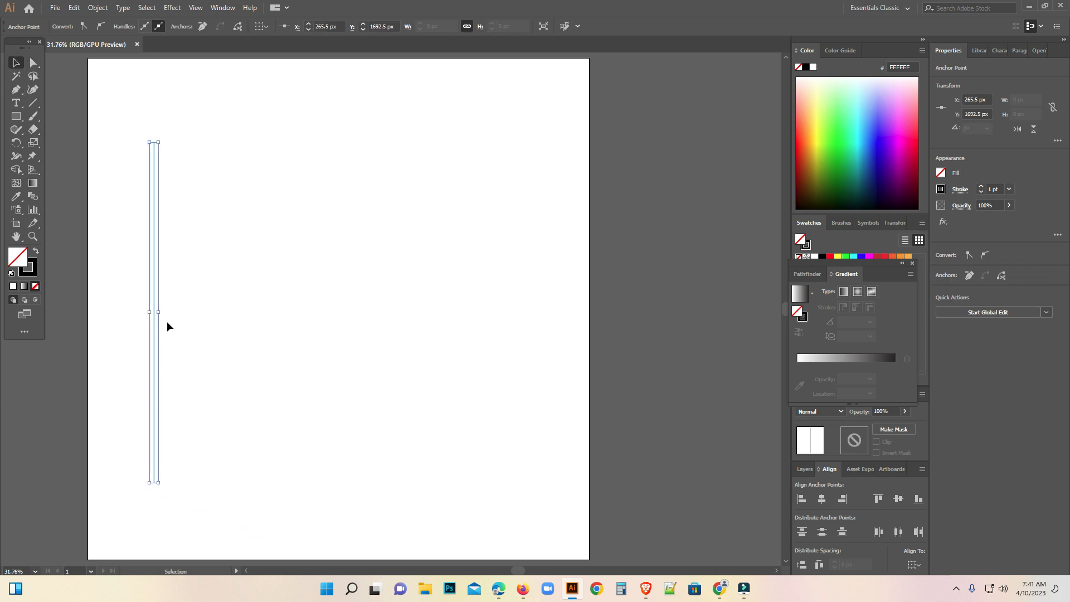
drag(153, 332, 173, 333)
key(ctrl+d)
key(ctrl+d)
key(ctrl+d)
key(ctrl+d)
key(ctrl+d)
key(ctrl+d)
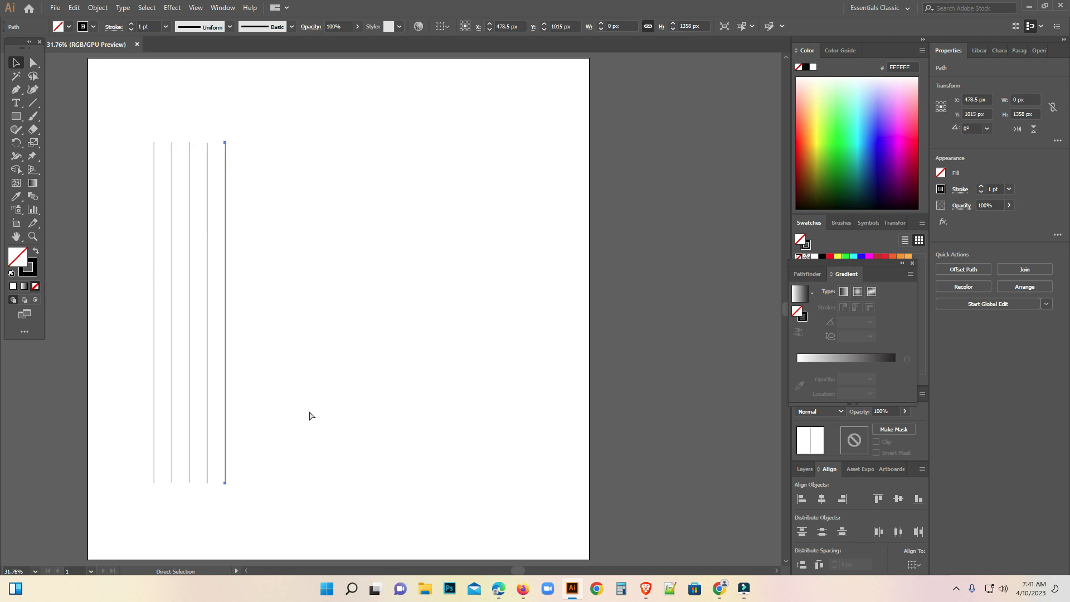
key(ctrl+d)
key(ctrl+d)
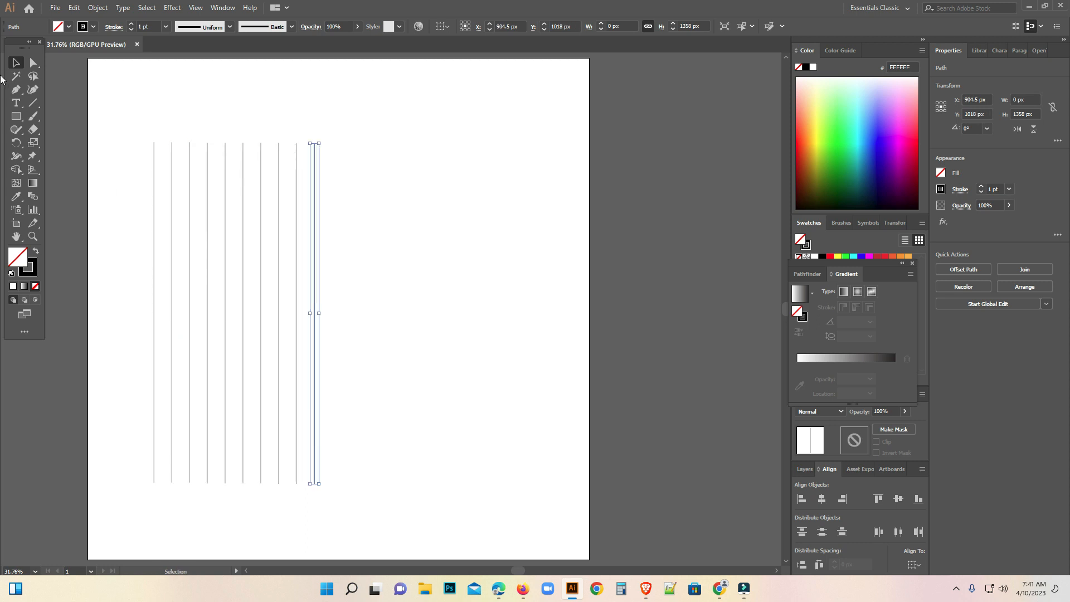
Align the ten vertical lines by their top ends and move them together to the middle of the artboard.
drag(110, 114, 290, 208)
click(509, 27)
drag(243, 296, 349, 289)
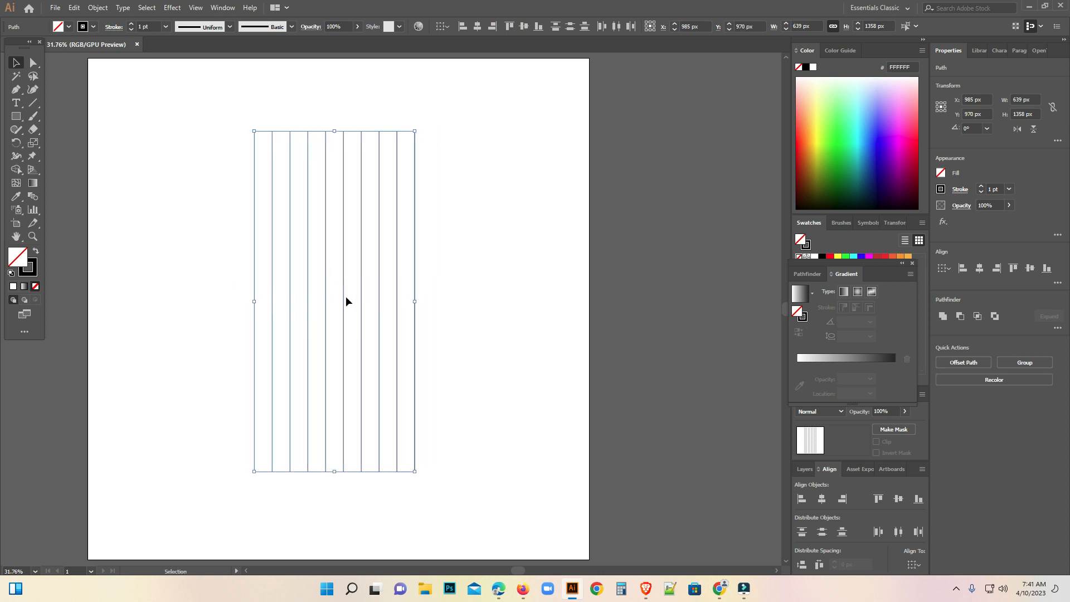
Duplicate the ten vertical lines slightly sideways and rotate the copy 90° to form a crossing square grid.
drag(329, 301, 354, 304)
drag(445, 128, 492, 396)
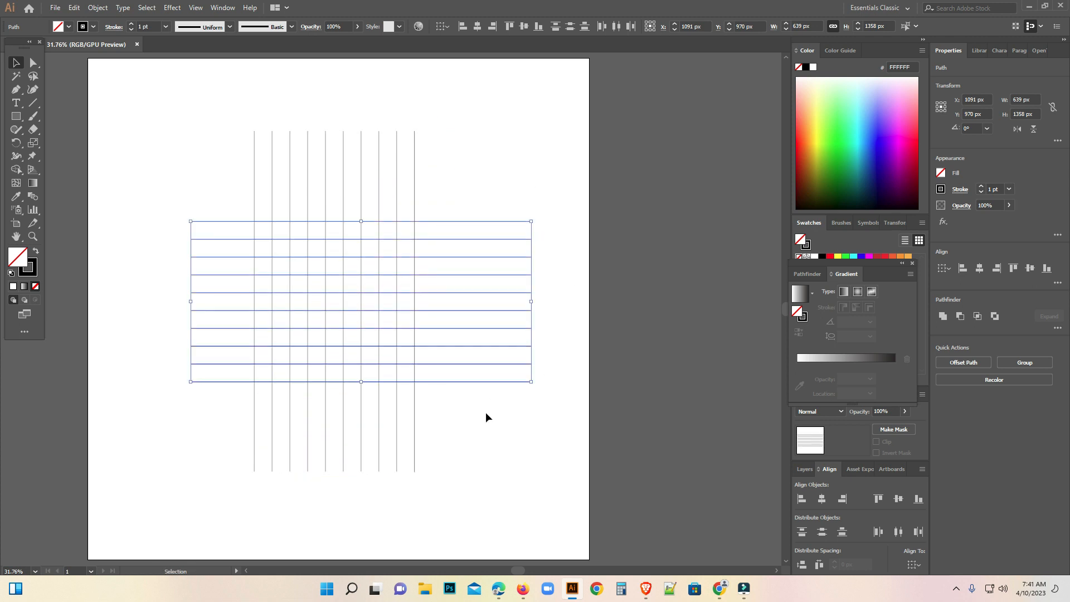
click(485, 434)
Draw a circle about 700 px in diameter with the Ellipse tool, centred on a grid intersection near the grid's middle.
drag(187, 134, 501, 486)
click(371, 368)
click(368, 361)
drag(397, 180, 341, 443)
drag(18, 120, 61, 113)
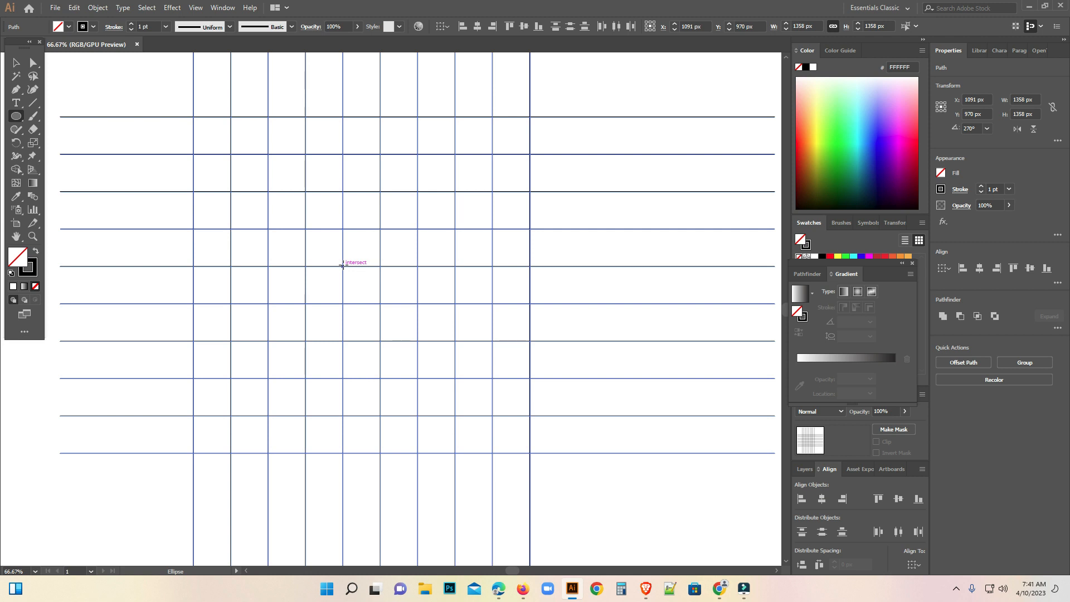
drag(343, 266, 438, 418)
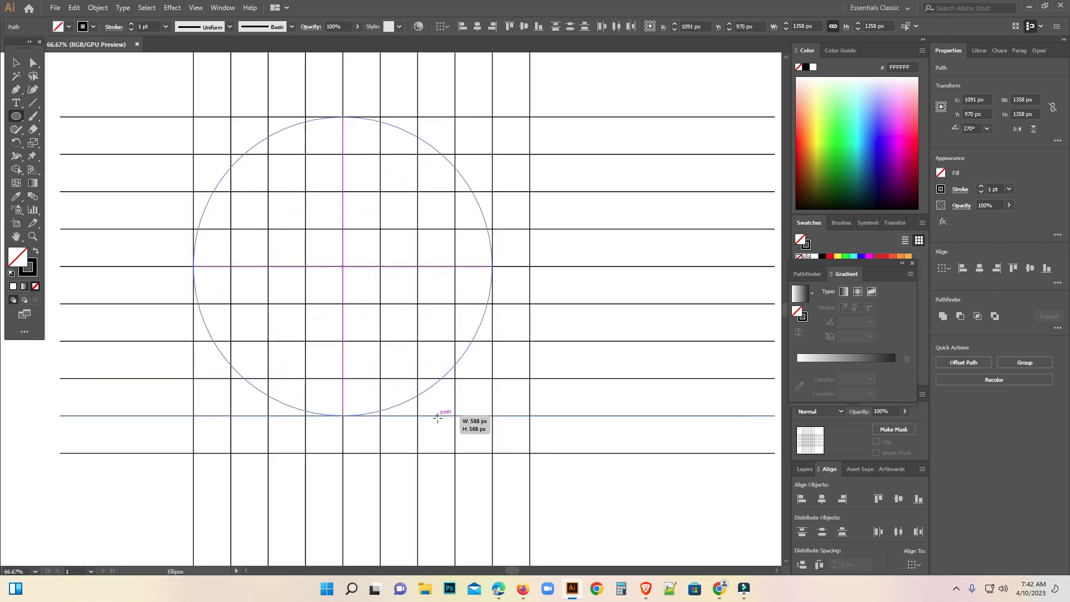
drag(438, 418, 458, 450)
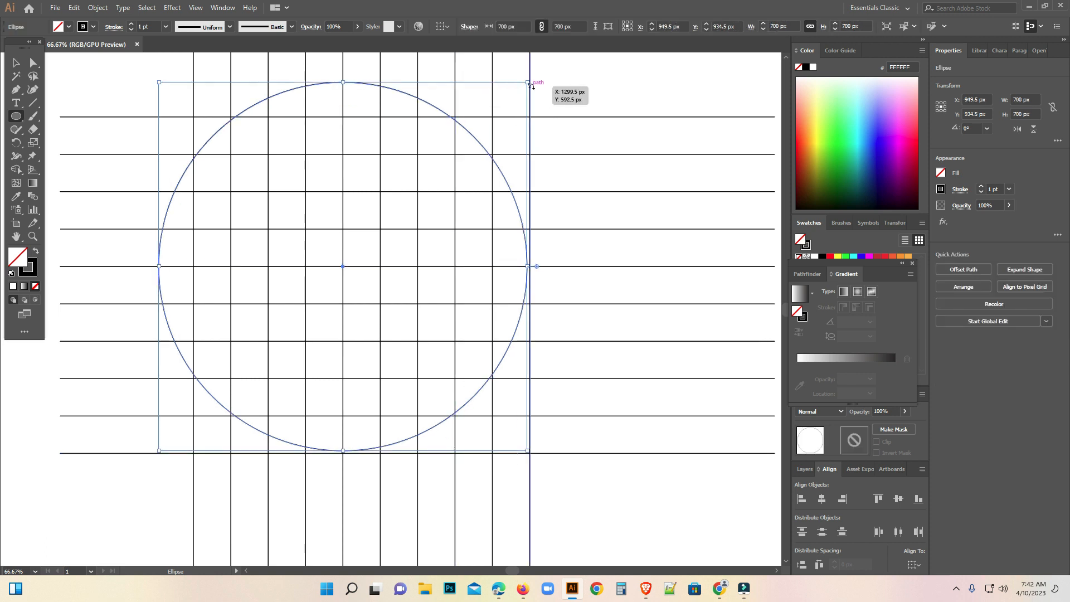
Centre the circle on the grid and resize it to about 638 px in diameter so it touches the outermost grid lines.
drag(526, 84, 520, 119)
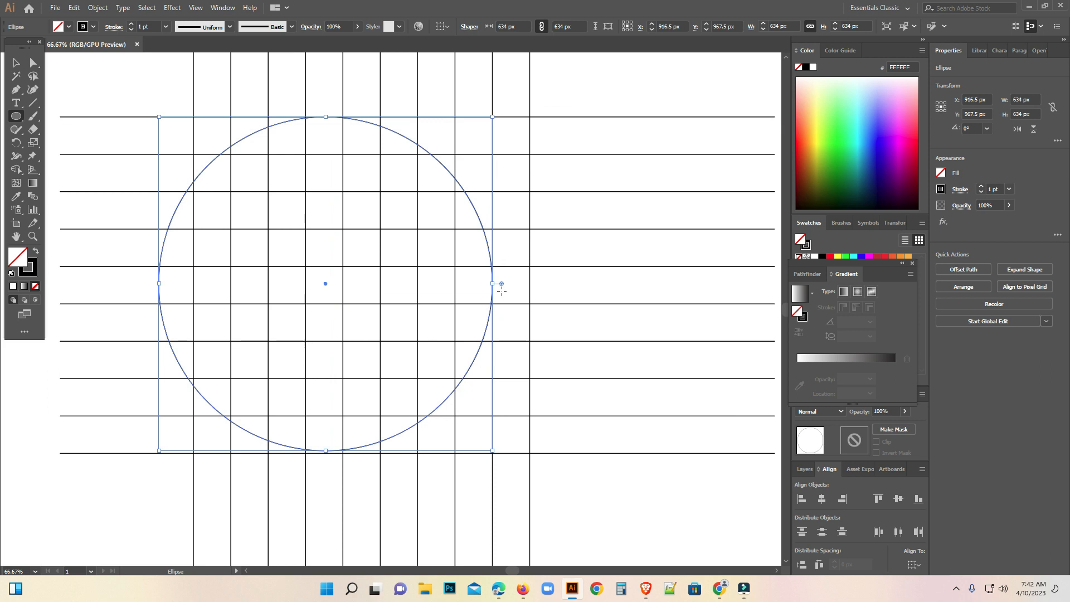
drag(493, 283, 530, 285)
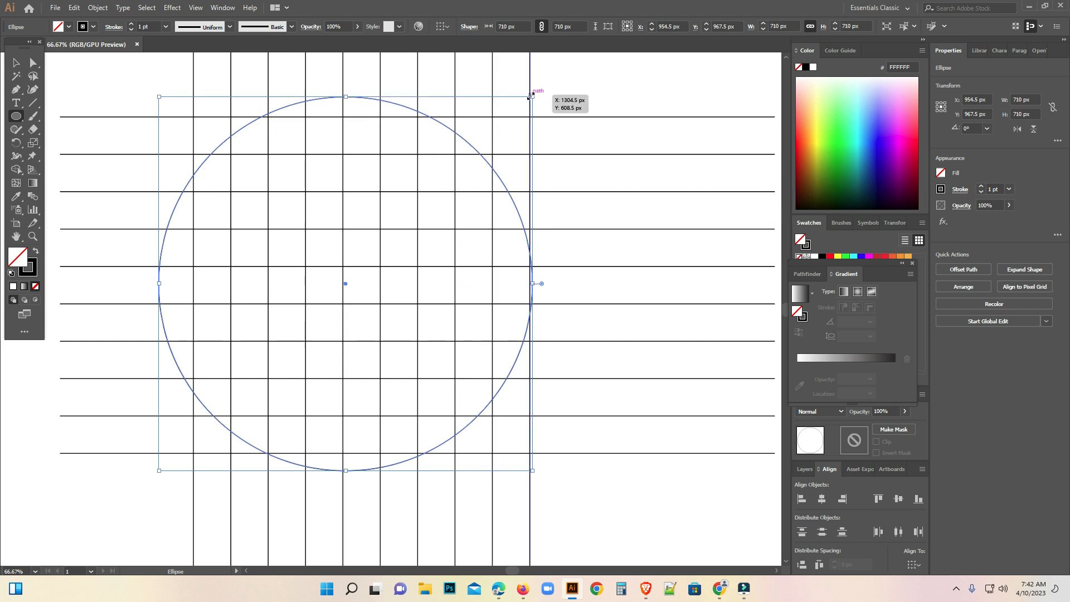
drag(532, 470, 516, 464)
drag(346, 113, 351, 117)
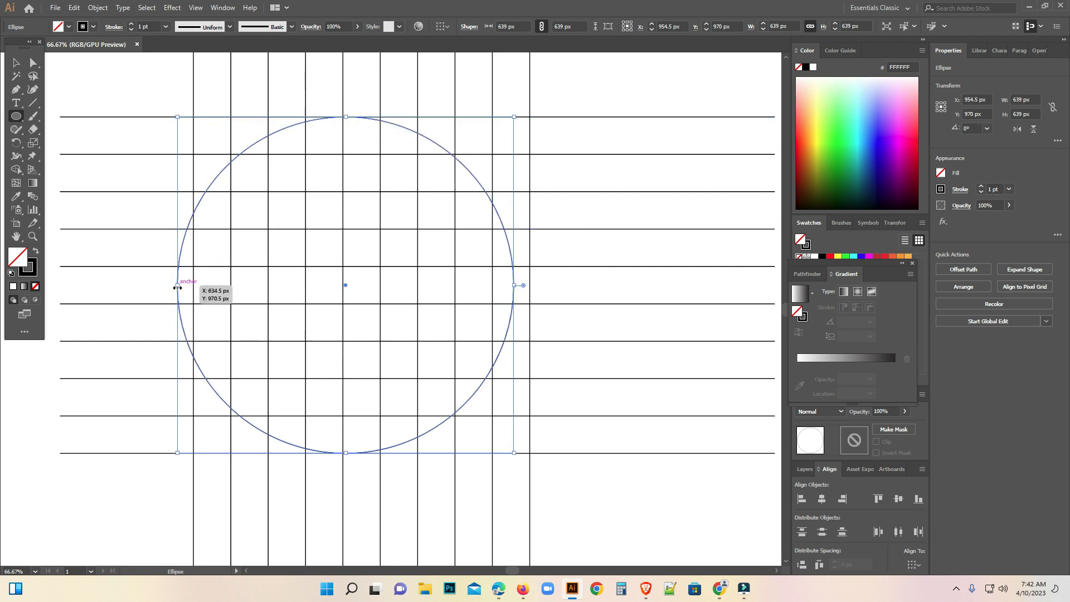
drag(179, 285, 196, 286)
drag(353, 122, 356, 116)
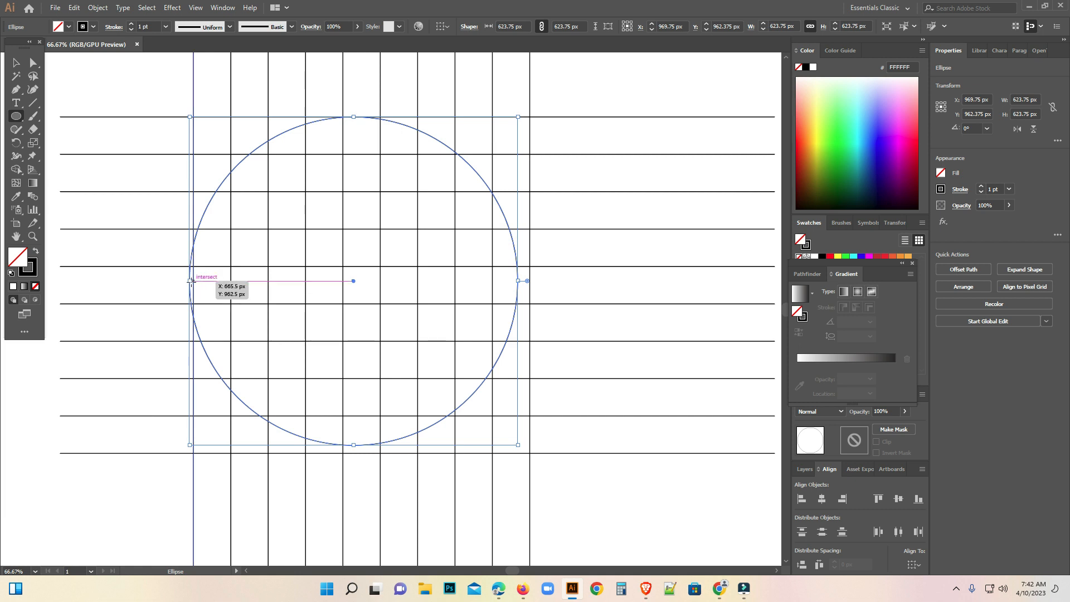
drag(190, 283, 196, 282)
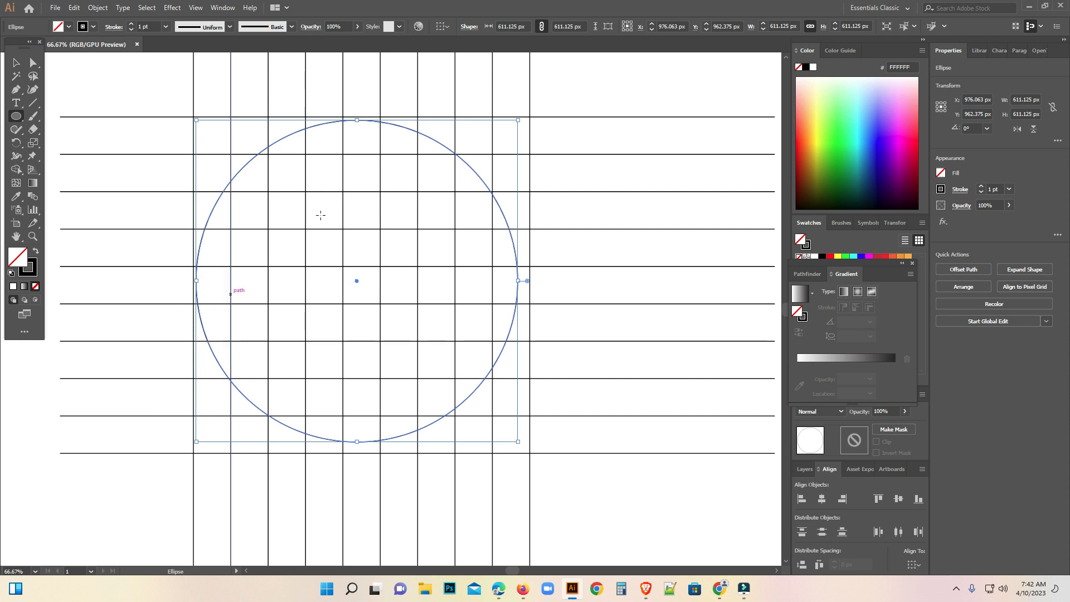
drag(360, 120, 357, 117)
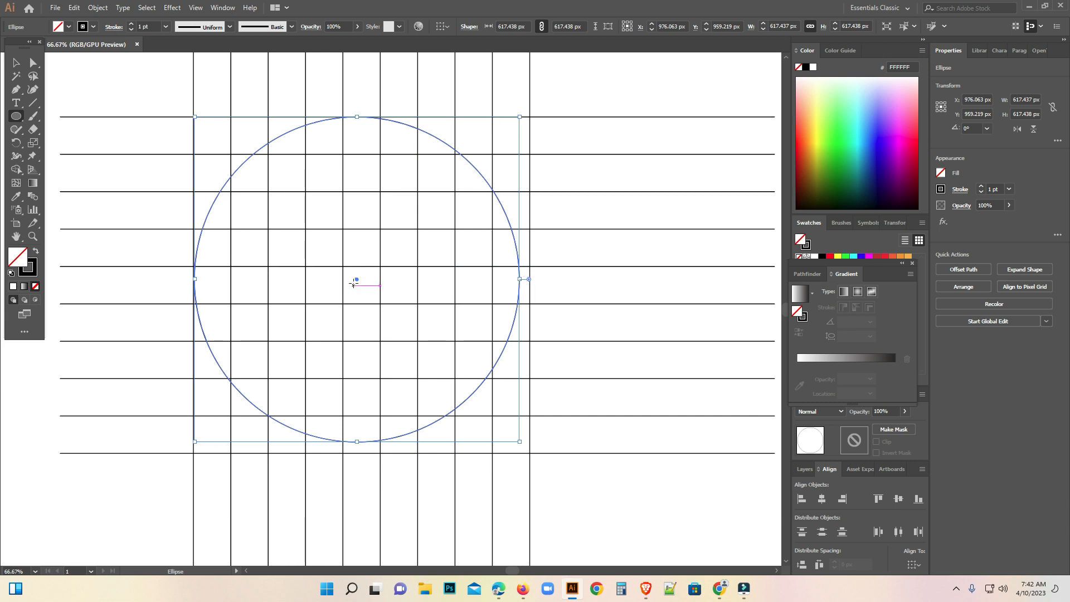
drag(356, 278, 363, 285)
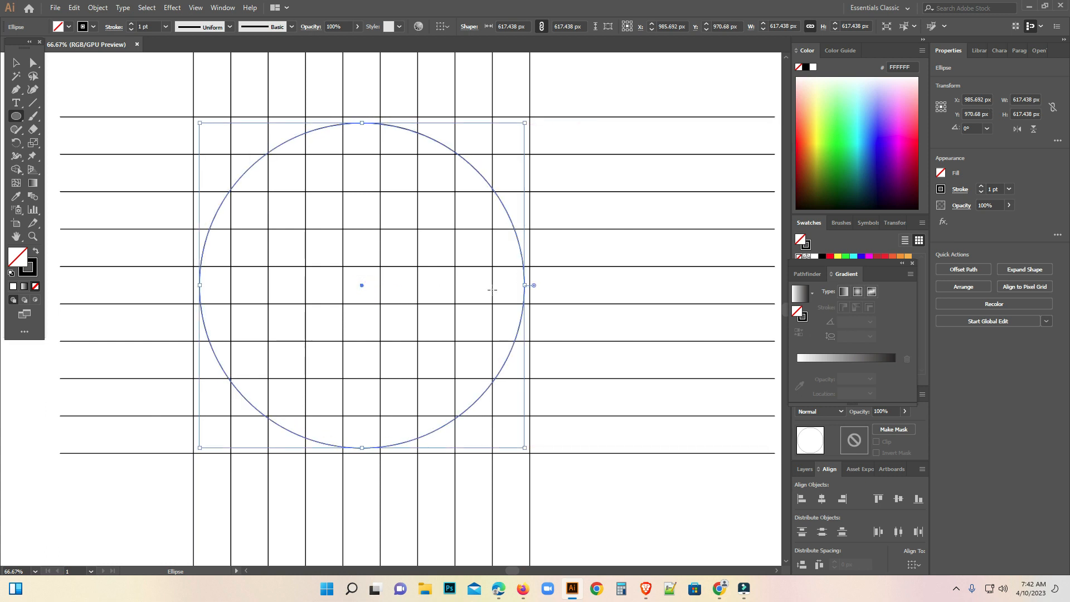
drag(524, 448, 534, 452)
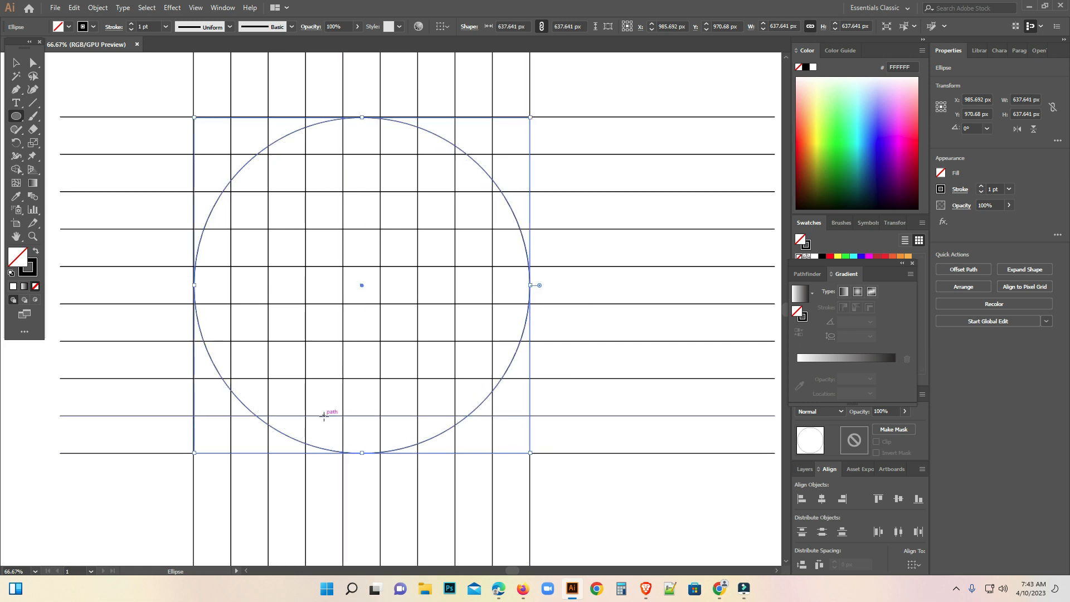
Copy the circle, paste it in front, and scale the copy about its centre to about 496 px to form an inner ring edge.
click(75, 8)
click(89, 62)
click(74, 8)
click(107, 88)
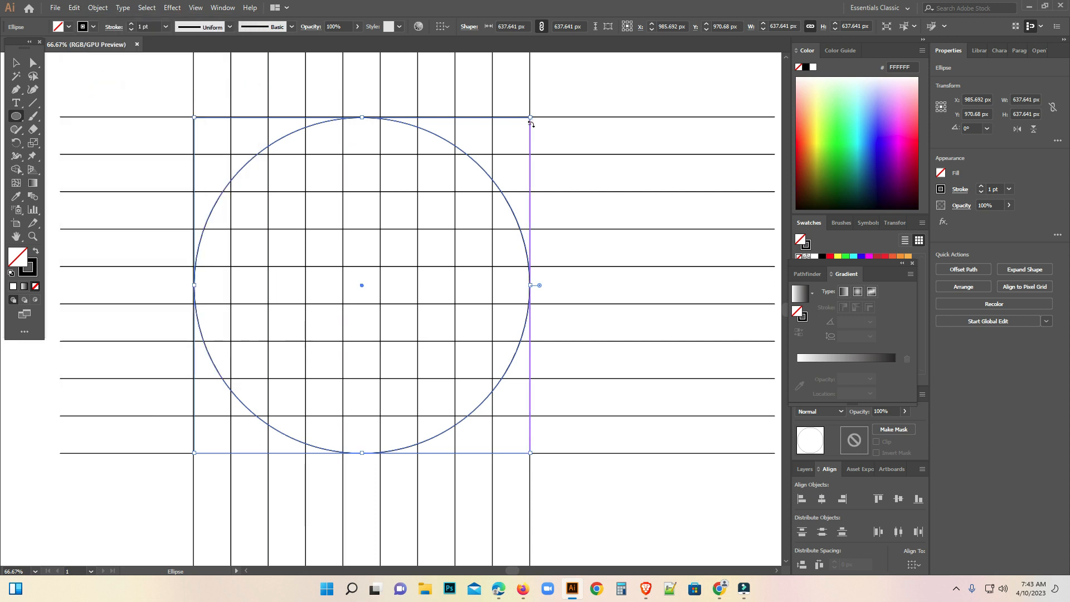
drag(531, 124, 492, 139)
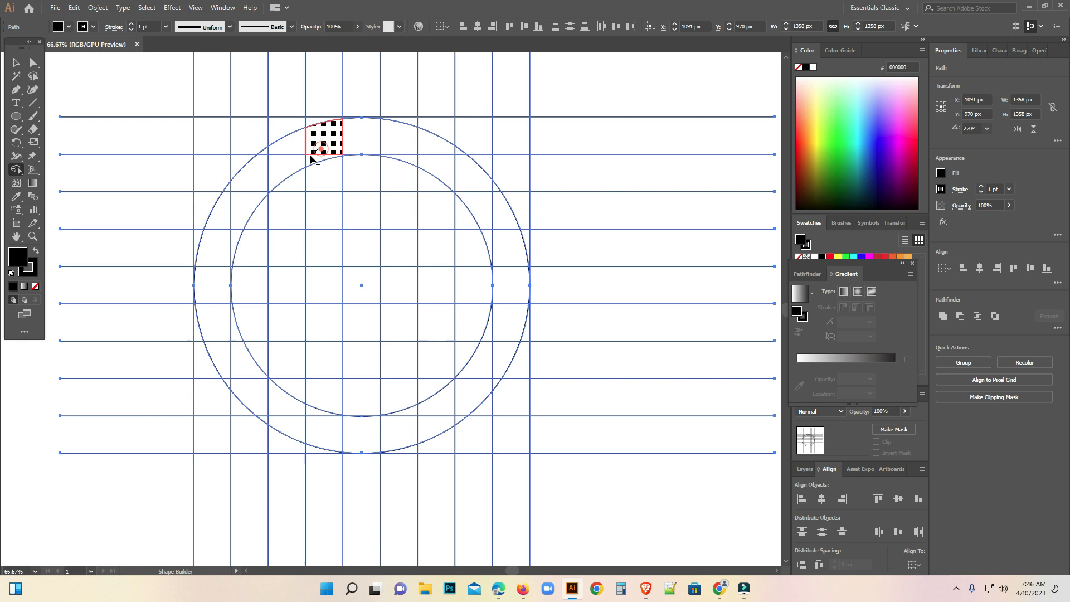
Use Shape Builder to fill the ring's left arc, an adjoining vertical stem and a crossbar in black as the letter A.
mouse_move(311, 156)
mouse_down()
mouse_move(279, 163)
mouse_move(229, 211)
mouse_move(218, 318)
mouse_move(222, 353)
mouse_move(240, 357)
mouse_up()
mouse_move(217, 263)
mouse_down()
mouse_move(228, 187)
mouse_move(273, 155)
mouse_up()
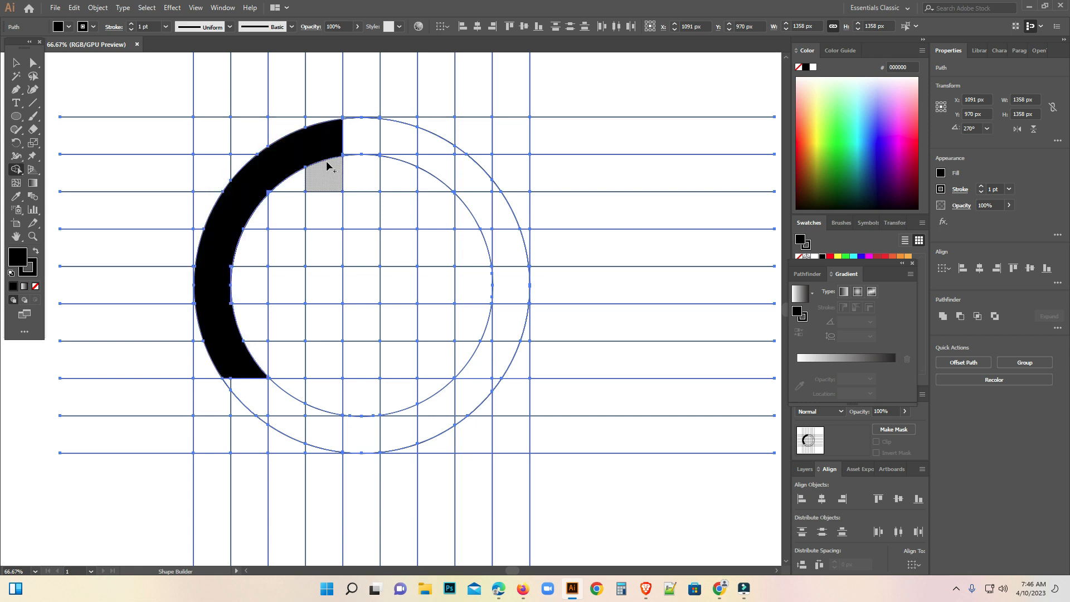
mouse_move(328, 166)
mouse_down()
mouse_move(333, 338)
mouse_move(318, 452)
mouse_move(328, 411)
mouse_move(317, 180)
mouse_up()
key(ctrl+z)
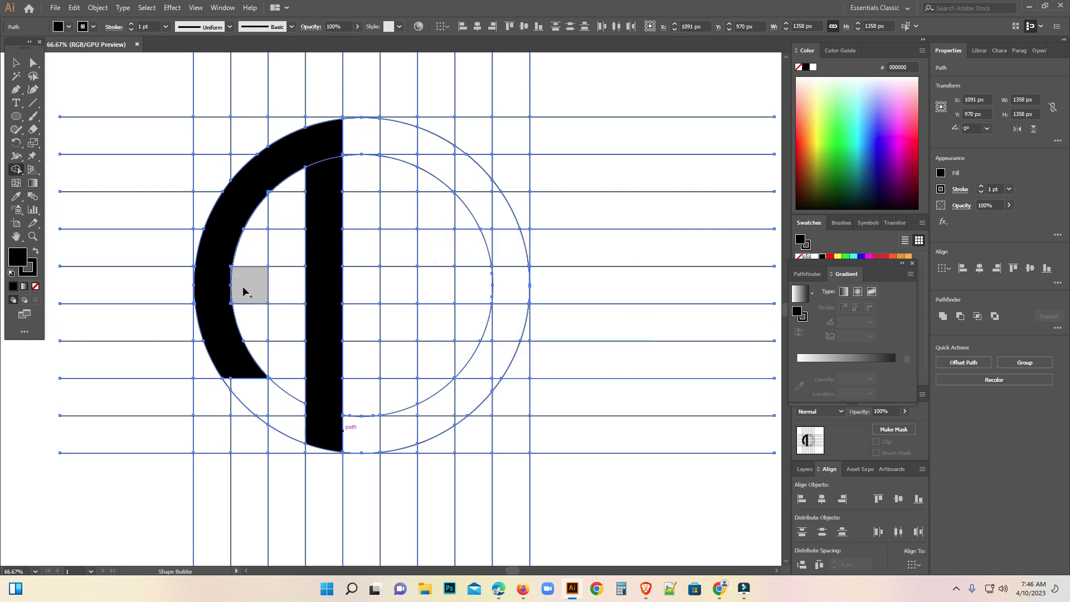
drag(273, 288, 302, 286)
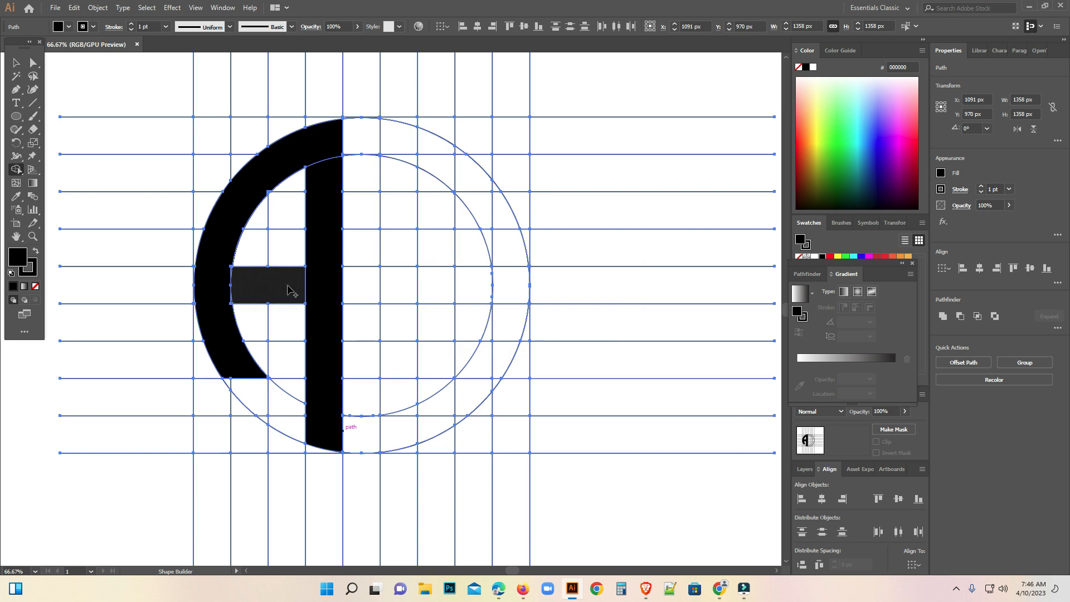
mouse_move(244, 376)
mouse_down()
mouse_move(256, 396)
mouse_move(231, 381)
mouse_move(267, 421)
mouse_up()
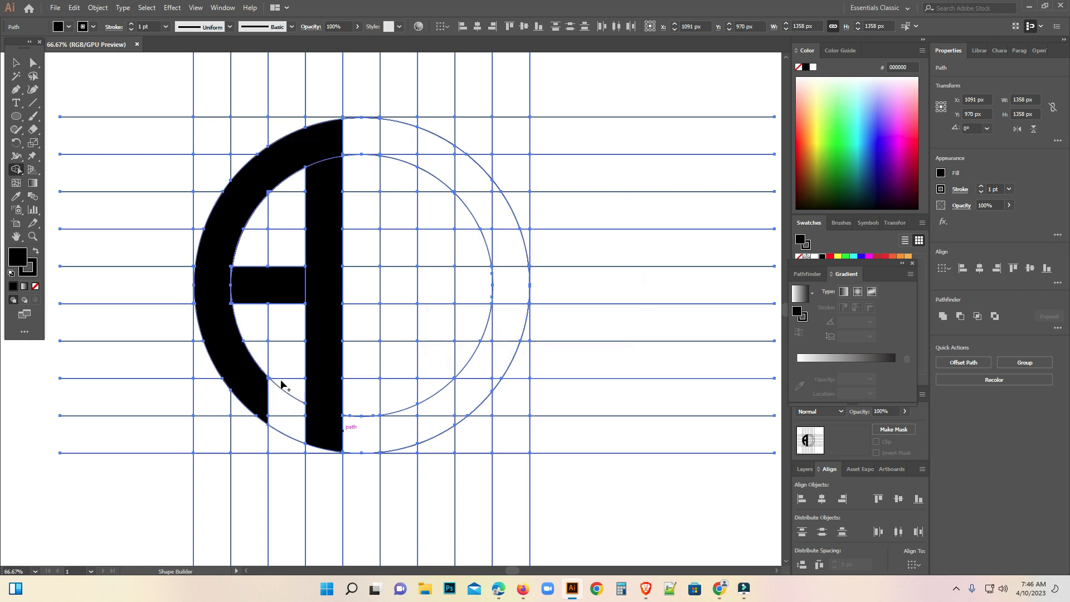
Fill the ring's right arc and inner bar with Shape Builder as the letter G, and merge the A's crossbar with its arc and stem.
mouse_move(403, 146)
mouse_down()
mouse_move(461, 182)
mouse_move(497, 232)
mouse_move(507, 337)
mouse_move(485, 374)
mouse_move(405, 436)
mouse_move(396, 294)
mouse_move(454, 295)
mouse_up()
click(409, 149)
mouse_move(450, 151)
mouse_down()
mouse_move(459, 148)
mouse_move(497, 199)
mouse_move(496, 246)
mouse_up()
click(516, 337)
mouse_move(498, 326)
mouse_down()
mouse_move(487, 348)
mouse_move(499, 379)
mouse_move(442, 438)
mouse_up()
key(ctrl+z)
click(463, 413)
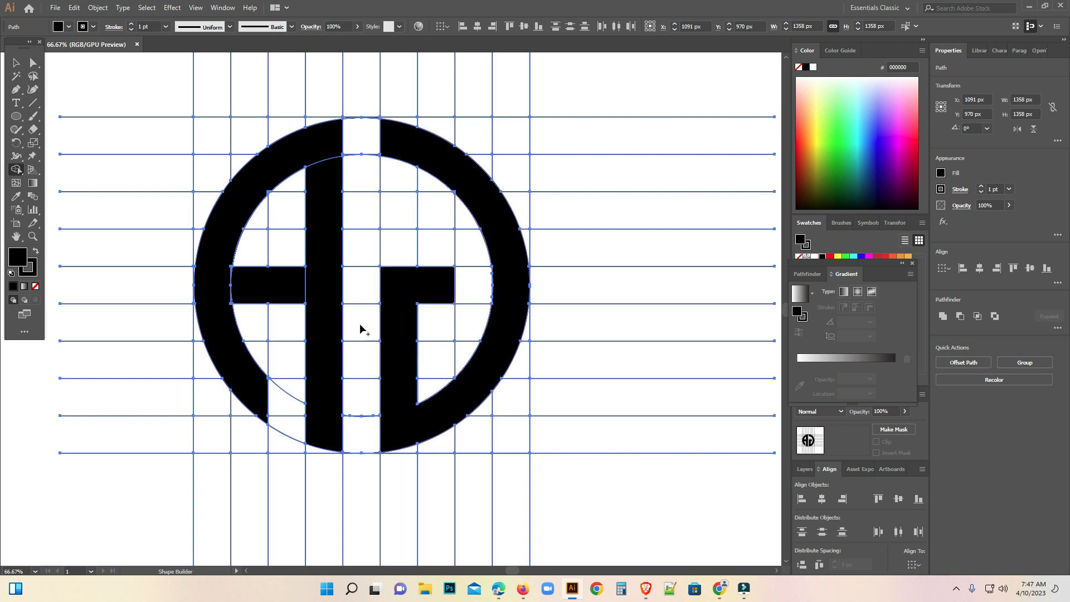
mouse_move(224, 281)
mouse_down()
mouse_move(315, 287)
mouse_move(296, 289)
mouse_up()
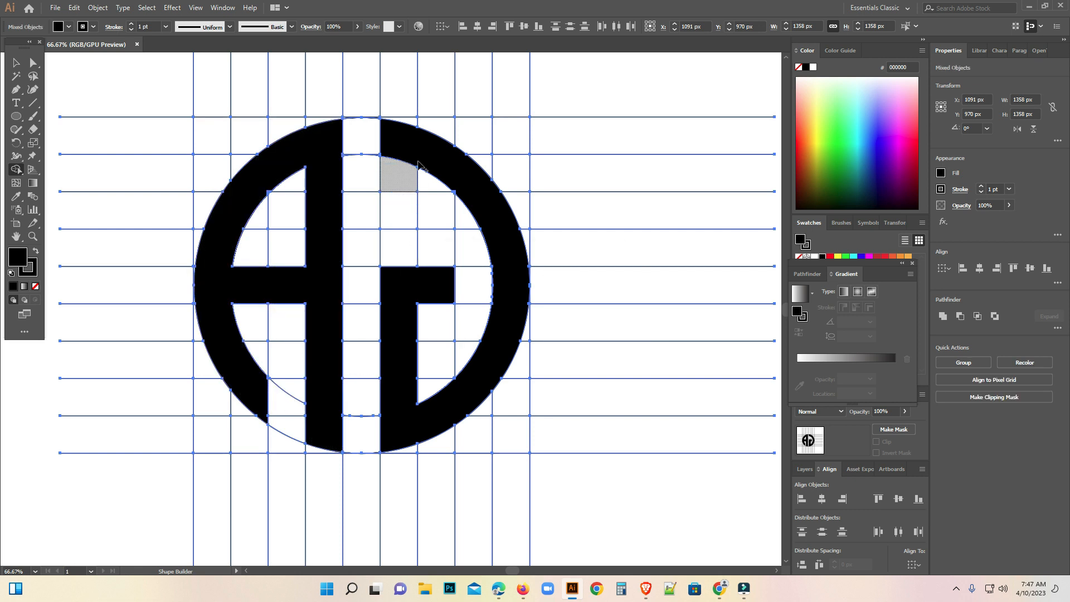
drag(420, 146, 413, 192)
Cut the black A and G shapes, then delete all the remaining grid lines and circle pieces.
key(v)
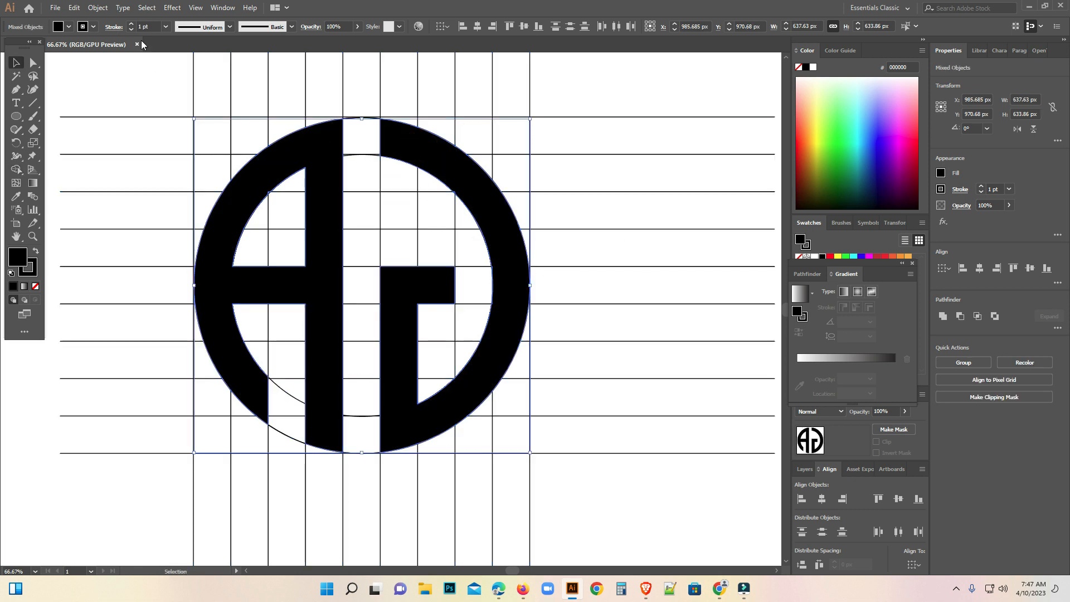
click(75, 7)
click(91, 51)
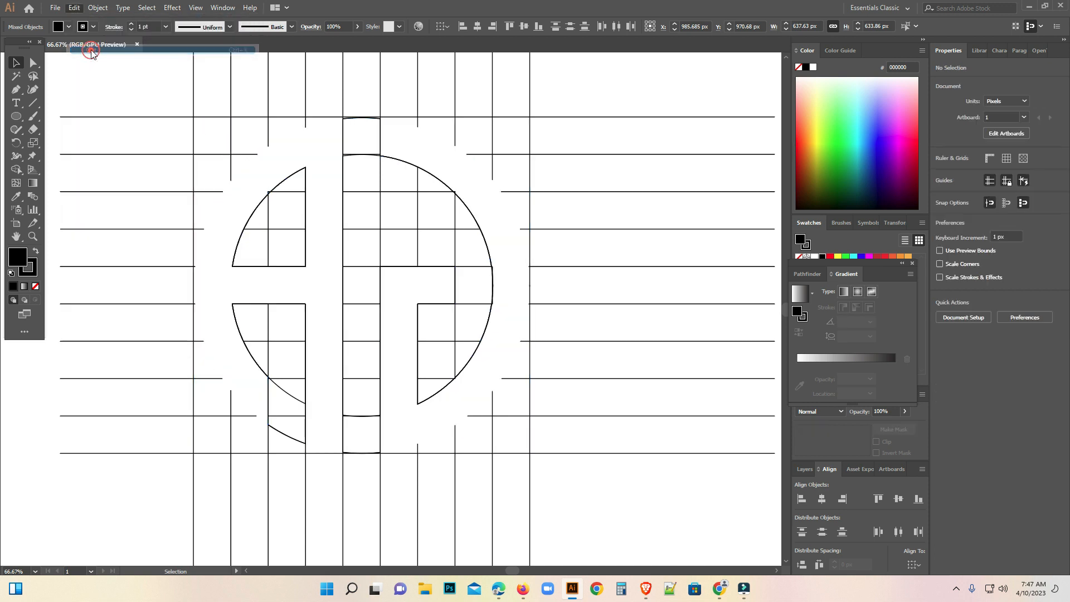
drag(134, 75, 618, 538)
key(Delete)
Paste the cut A and G logo back onto the empty artboard and deselect it.
click(56, 8)
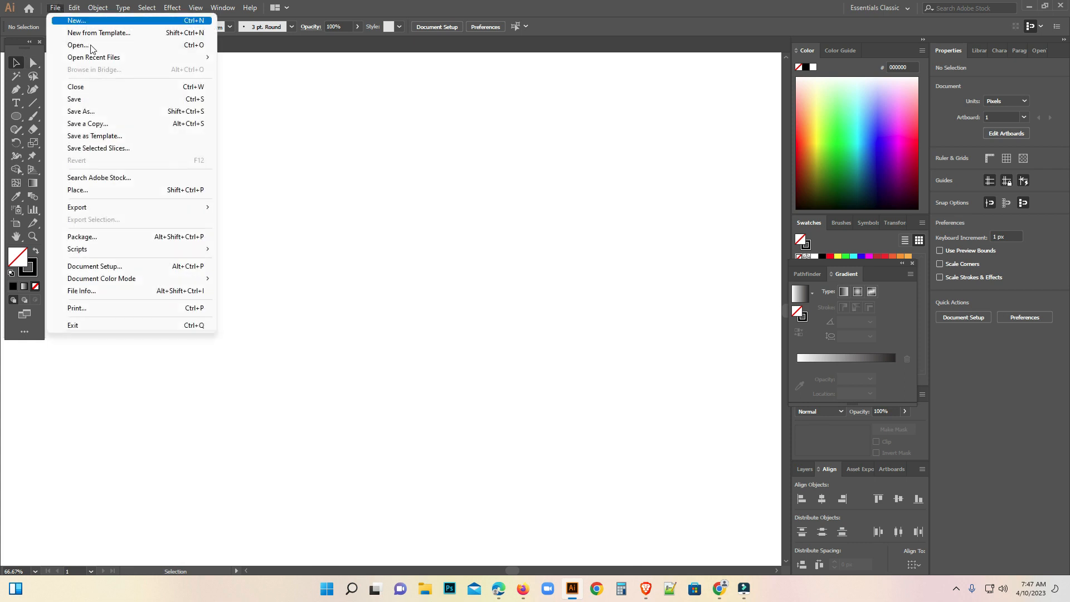
mouse_move(75, 7)
click(95, 74)
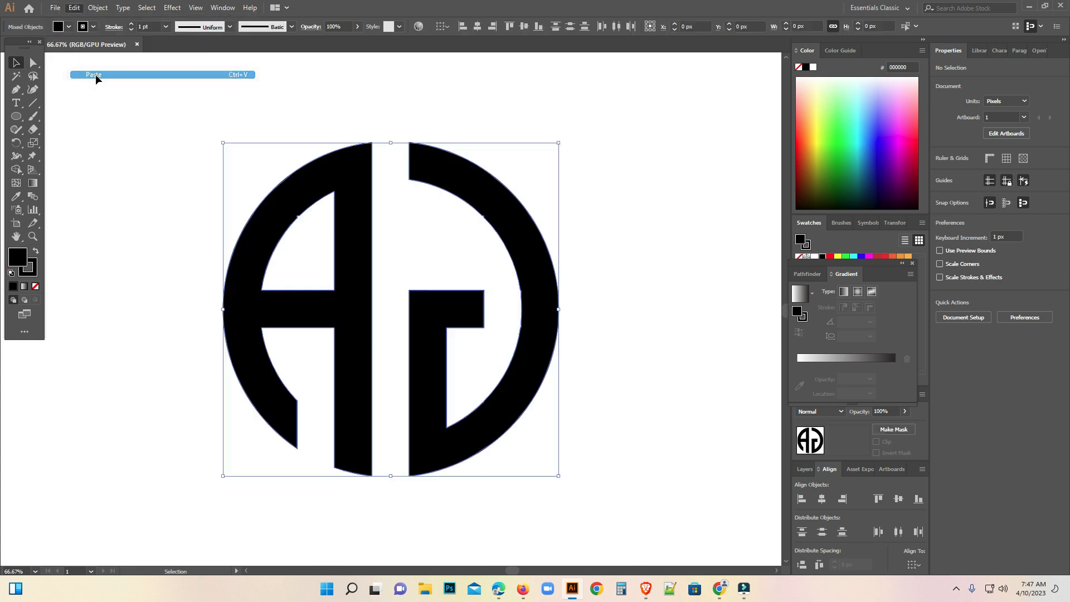
click(199, 180)
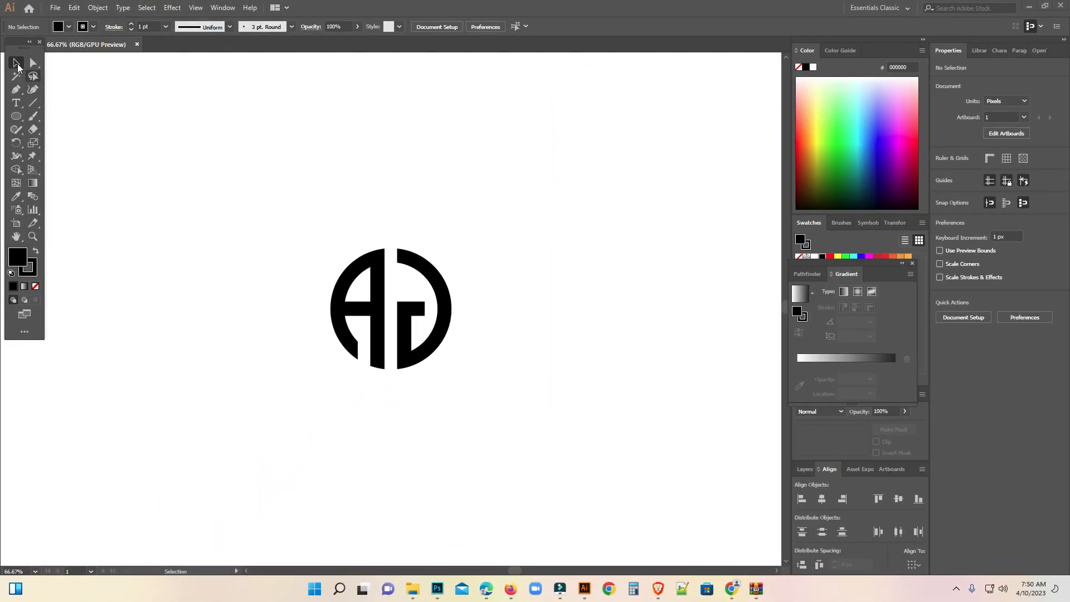
Copy the whole logo, switch to Photoshop, and paste it into the open Layer 31111112.psb document.
drag(260, 201, 524, 439)
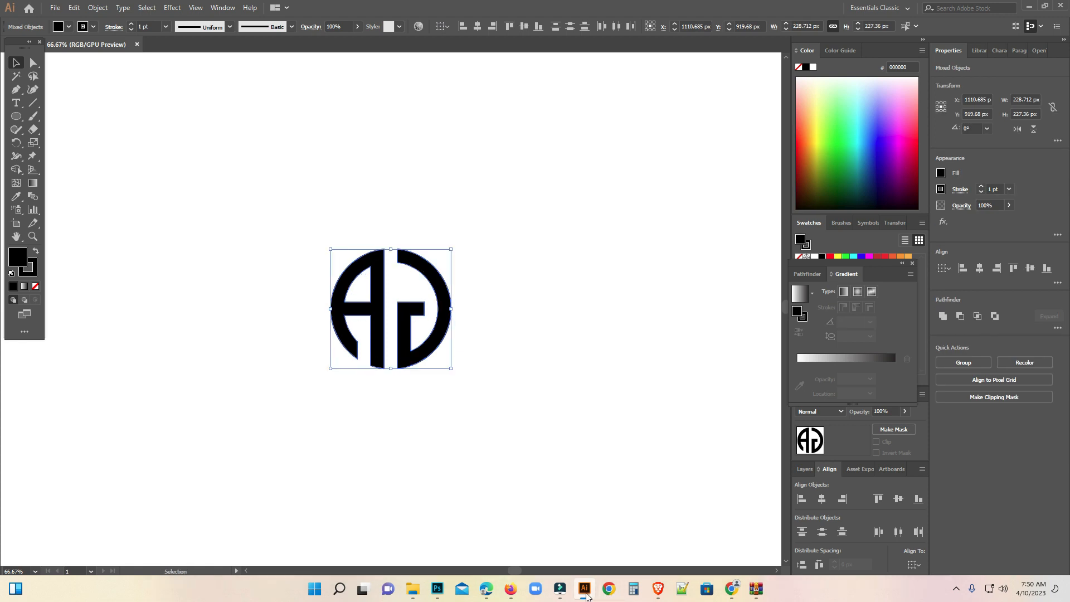
click(438, 589)
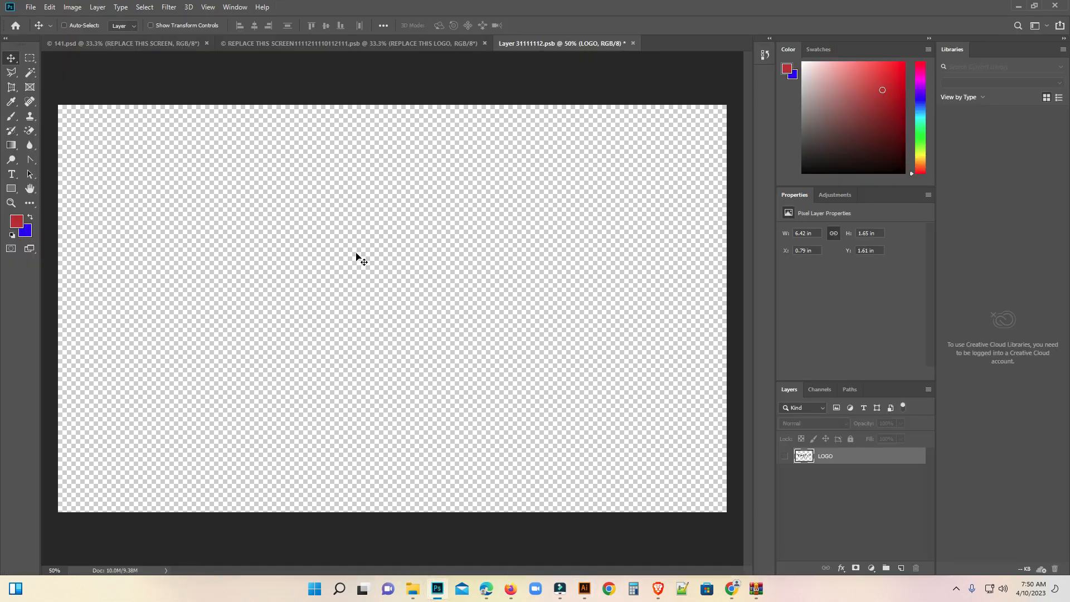
key(ctrl+v)
click(580, 165)
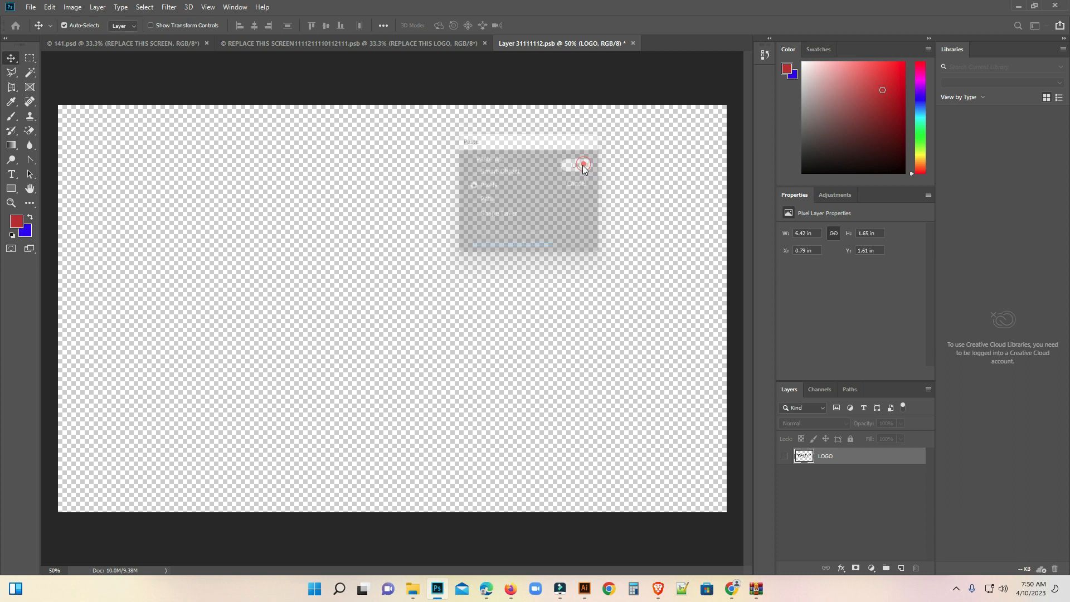
Enlarge the pasted logo to about 4.66 by 4.41 in, then close the smart object document and save its changes.
drag(526, 177, 587, 124)
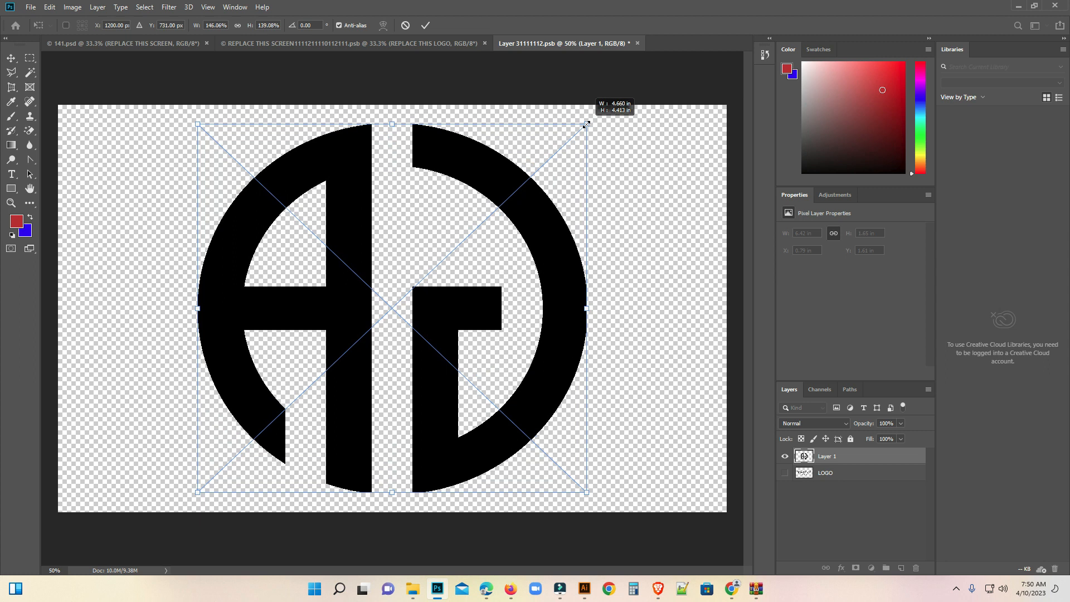
key(Return)
click(638, 44)
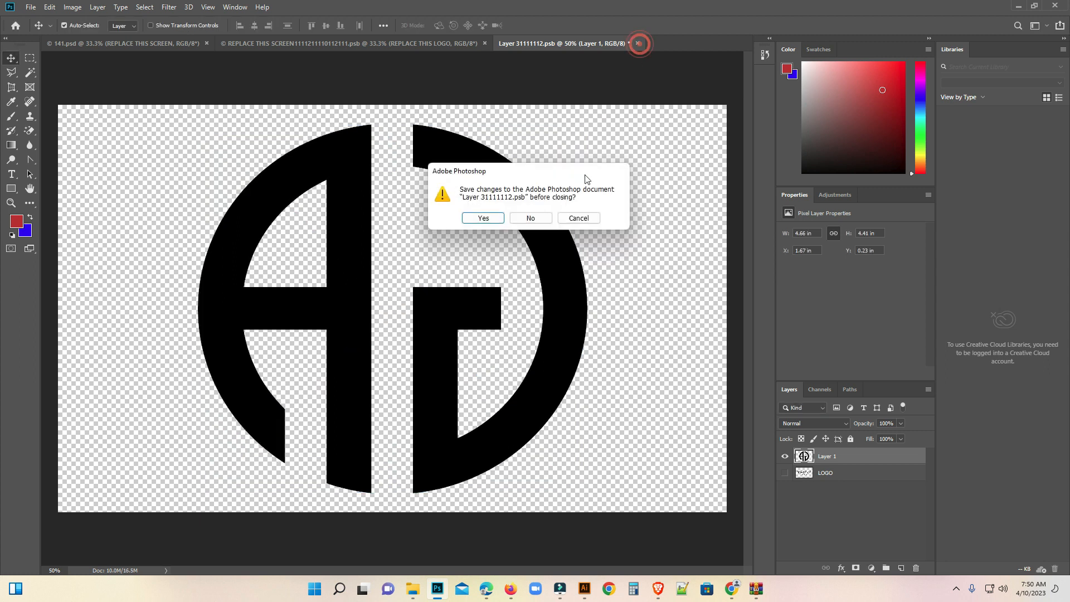
click(485, 218)
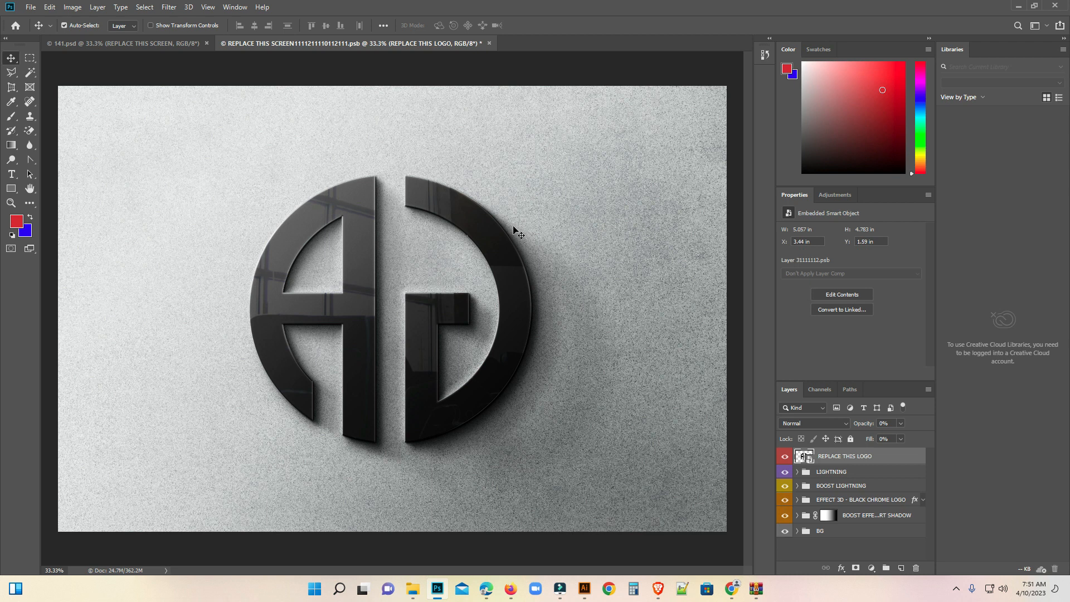
key(ctrl)
click(548, 240)
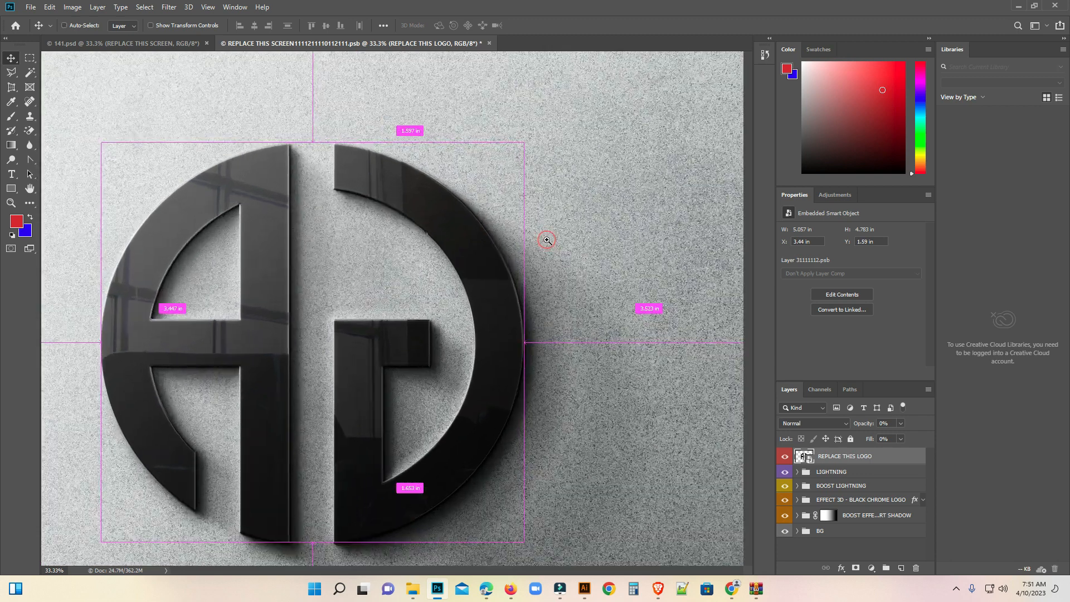
drag(447, 327, 504, 296)
key(ctrl)
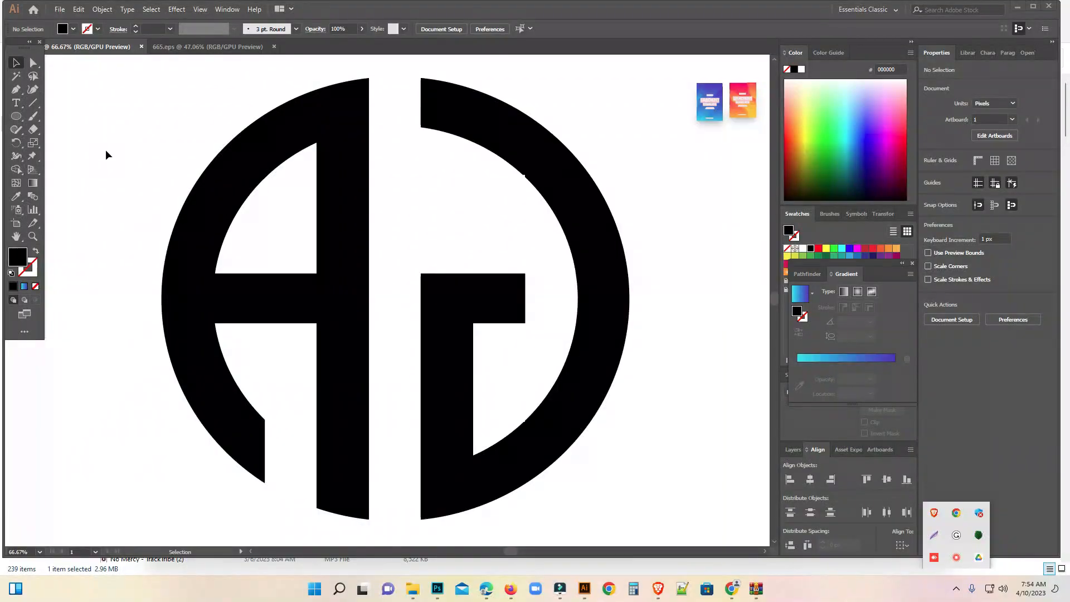
Fill the black A shape with the yellow-to-pink gradient sampled from the orange and pink reference card, and deselect it.
click(106, 150)
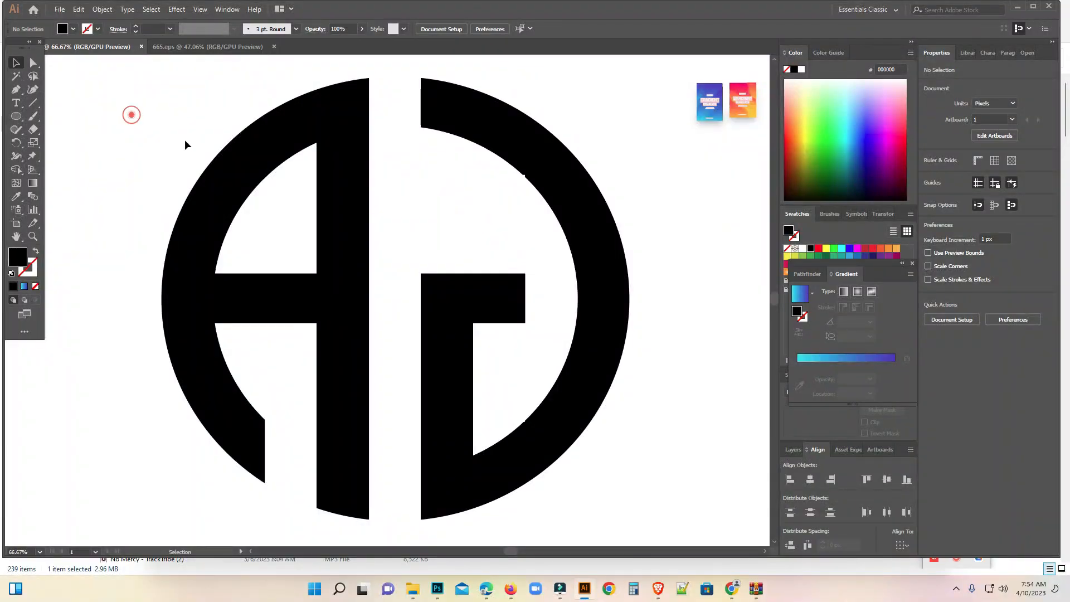
click(227, 184)
click(16, 196)
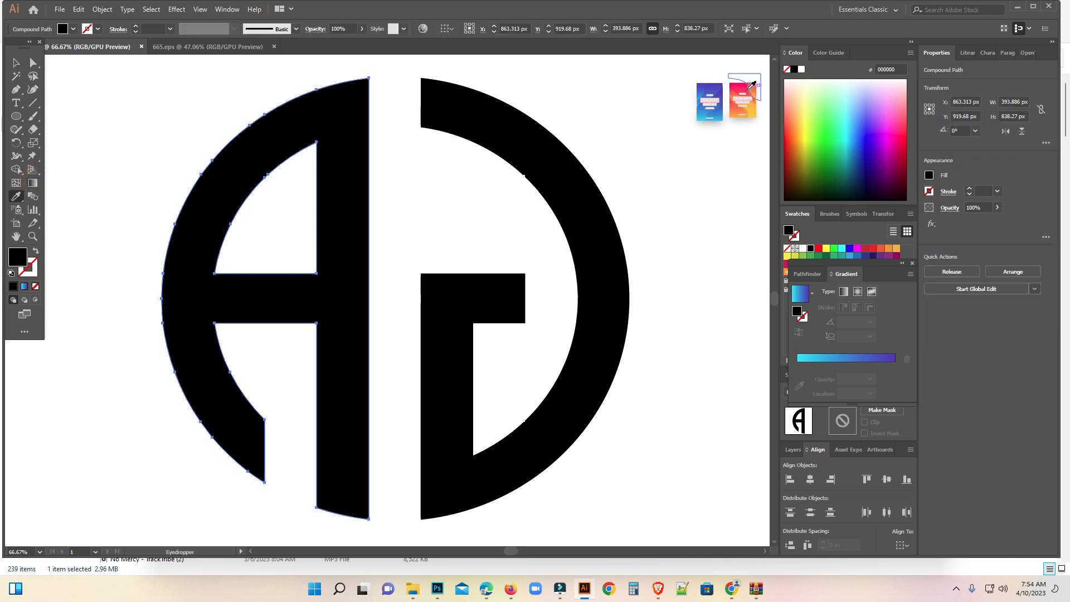
click(747, 89)
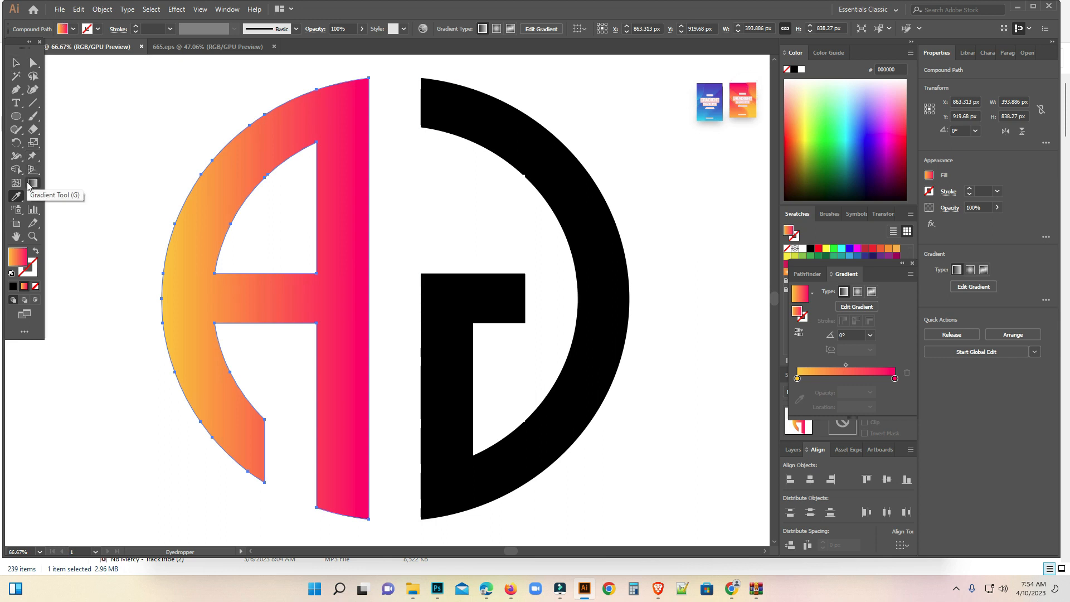
click(24, 64)
click(130, 108)
Fill the black G shape with the cyan-to-purple gradient sampled from the blue reference card, and deselect it.
click(538, 145)
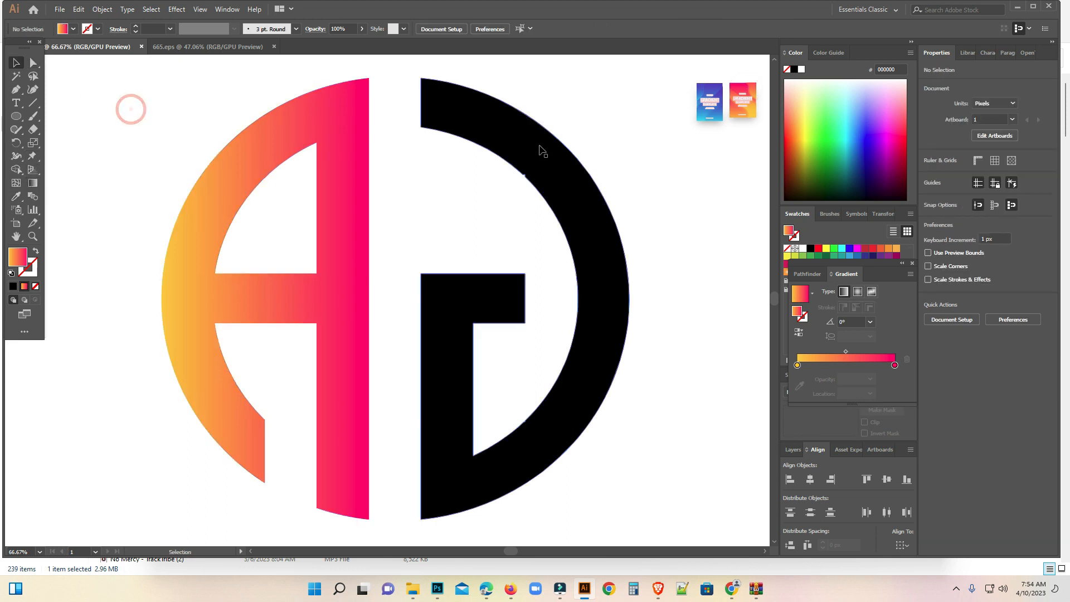
click(18, 198)
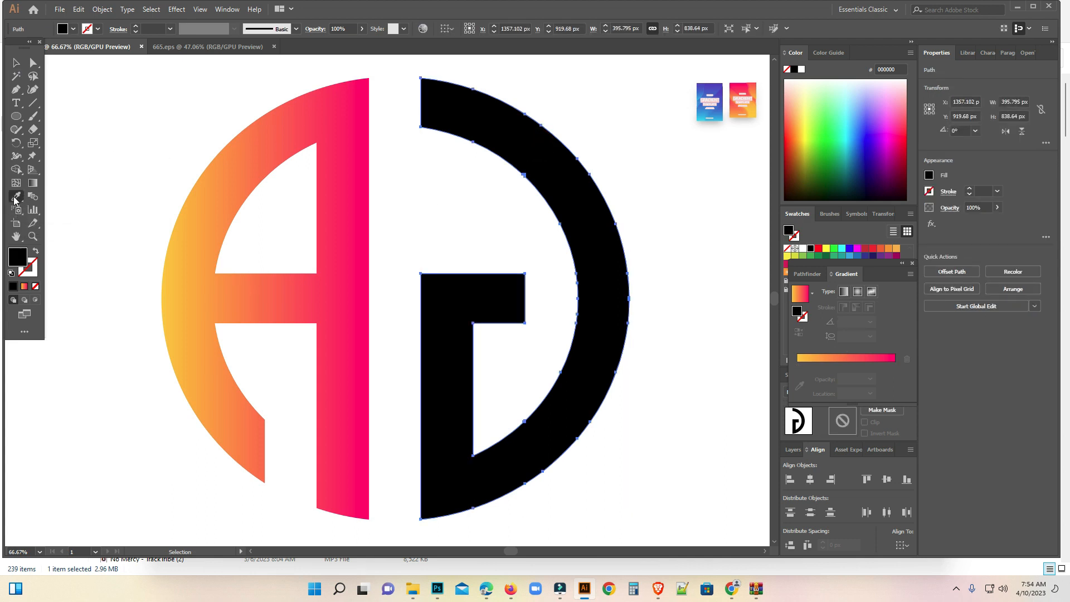
click(712, 89)
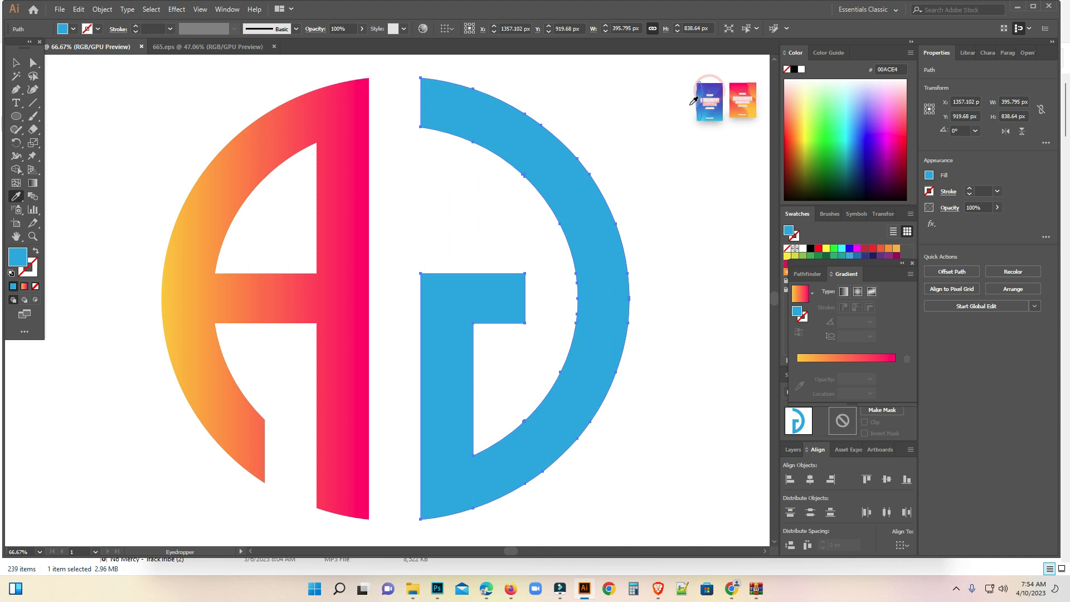
click(713, 88)
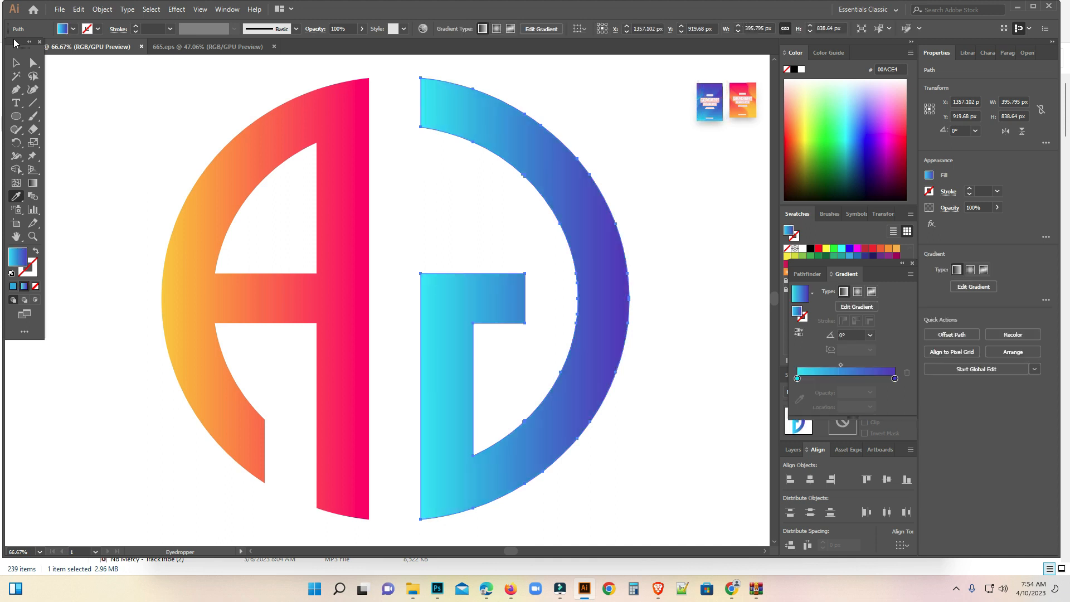
click(17, 67)
click(142, 113)
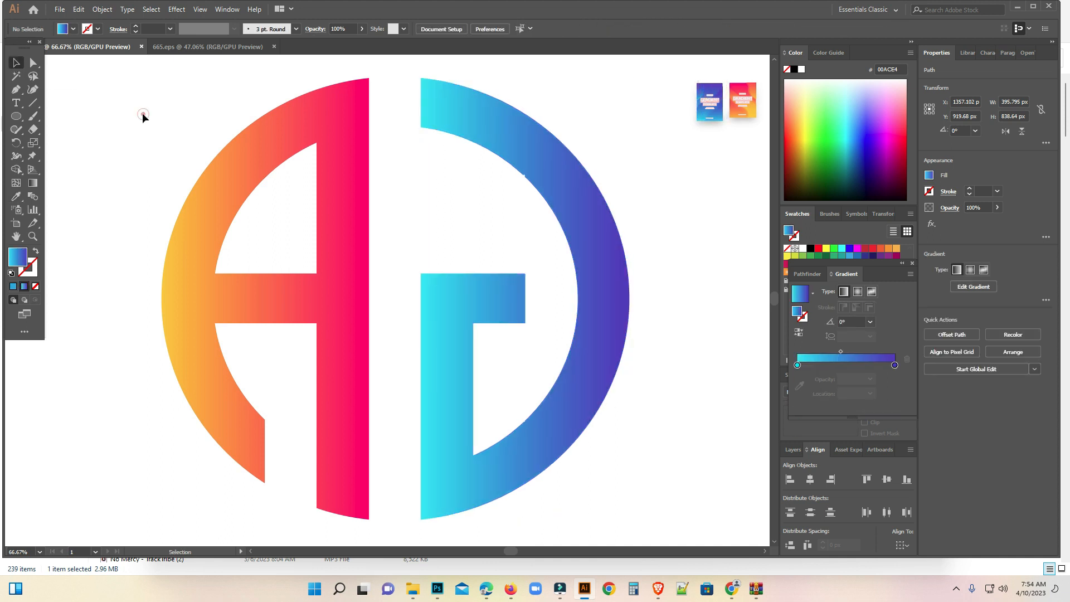
Examine the whole gradient-coloured A and G logo on the artboard, leaving nothing selected.
drag(129, 89, 617, 463)
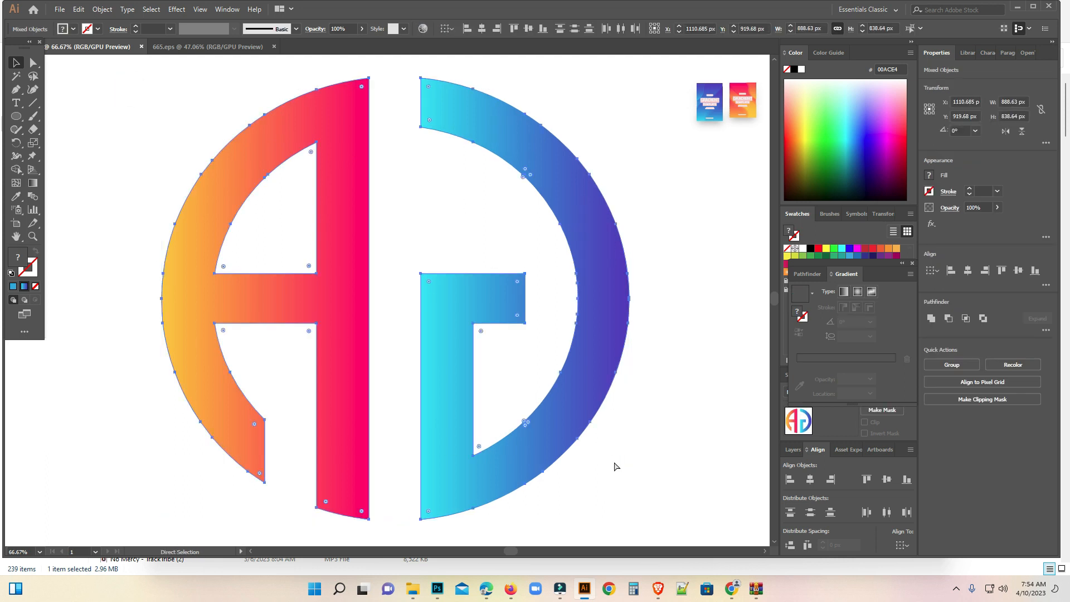
click(605, 466)
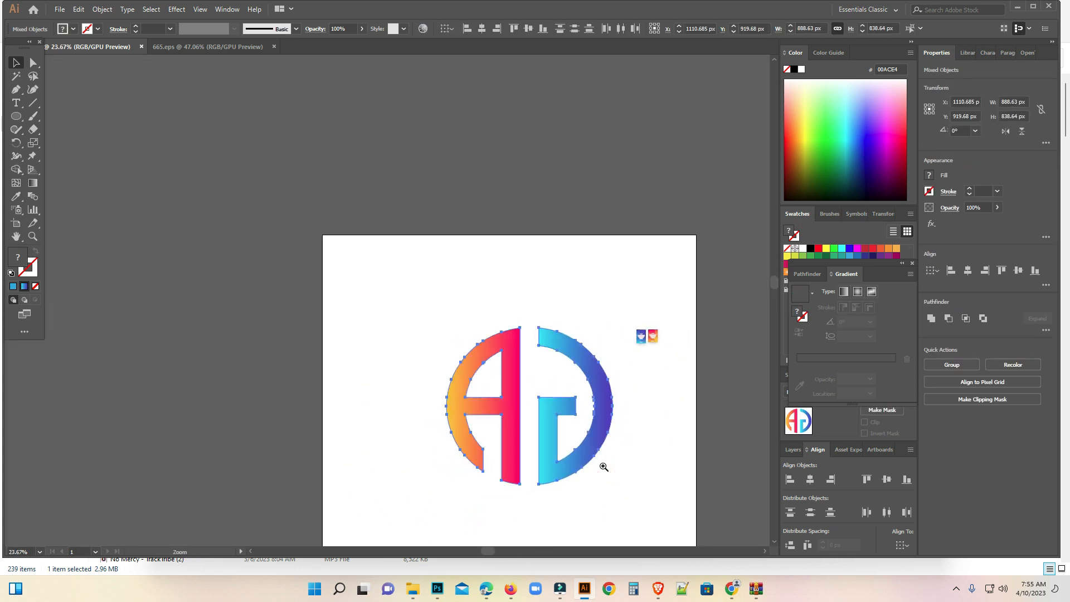
click(608, 467)
drag(502, 342, 530, 386)
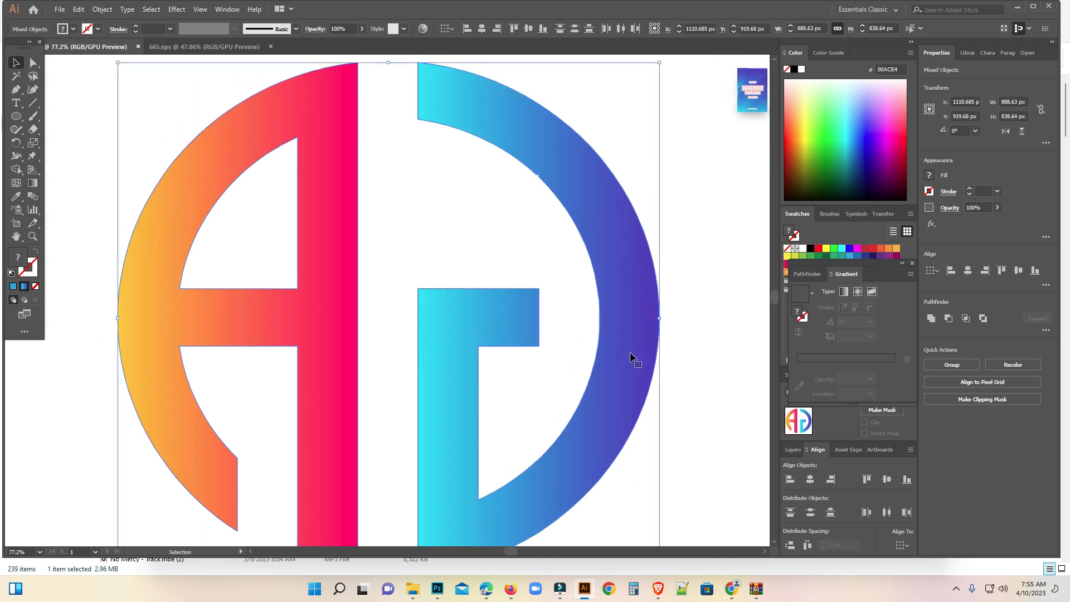
ctrl+alt+click(631, 374)
click(511, 337)
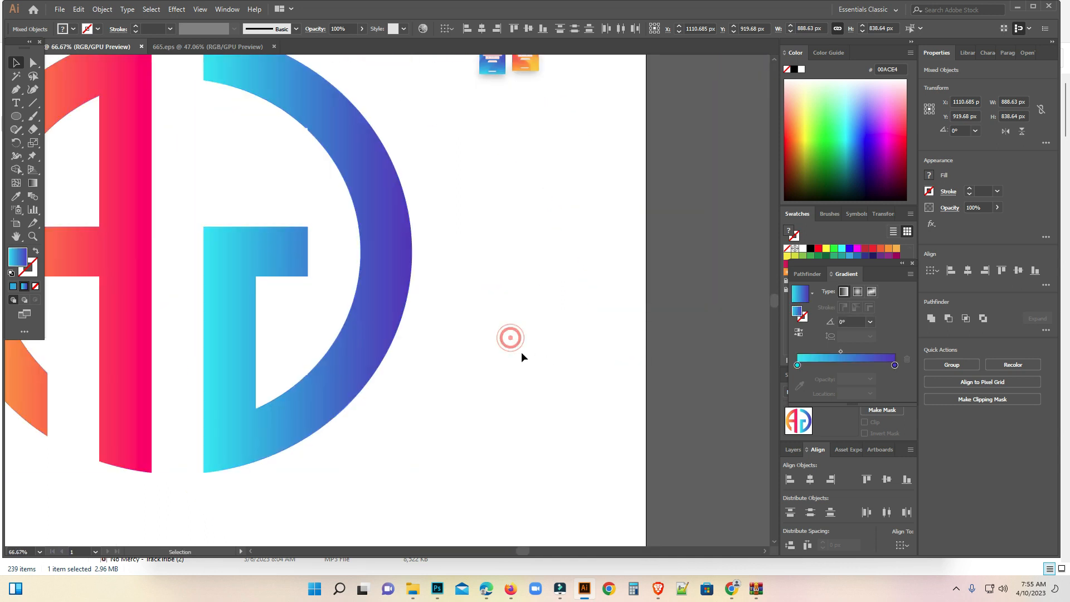
drag(180, 158, 368, 201)
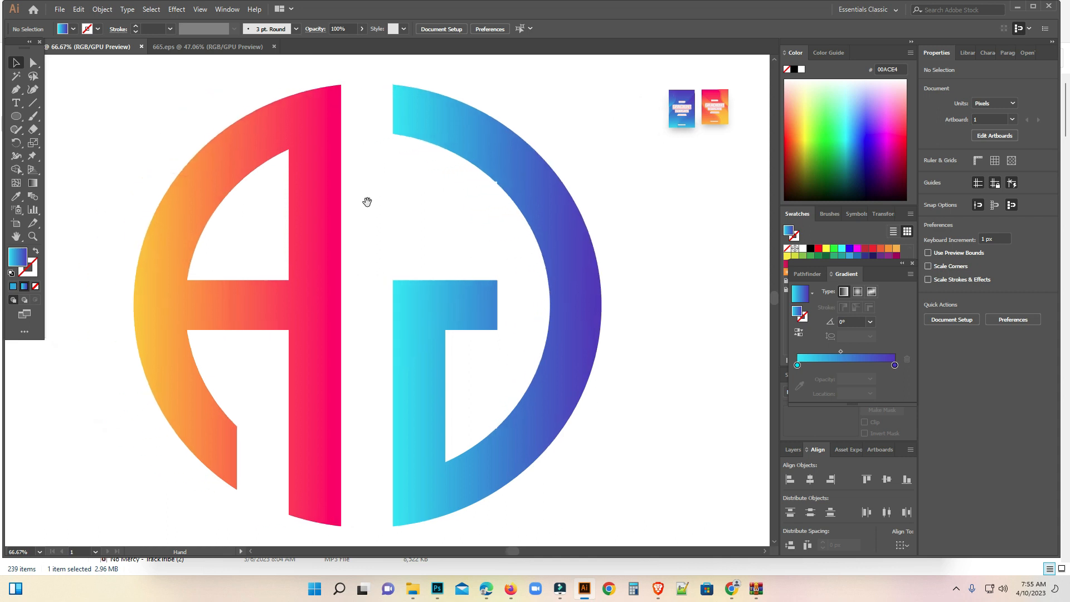